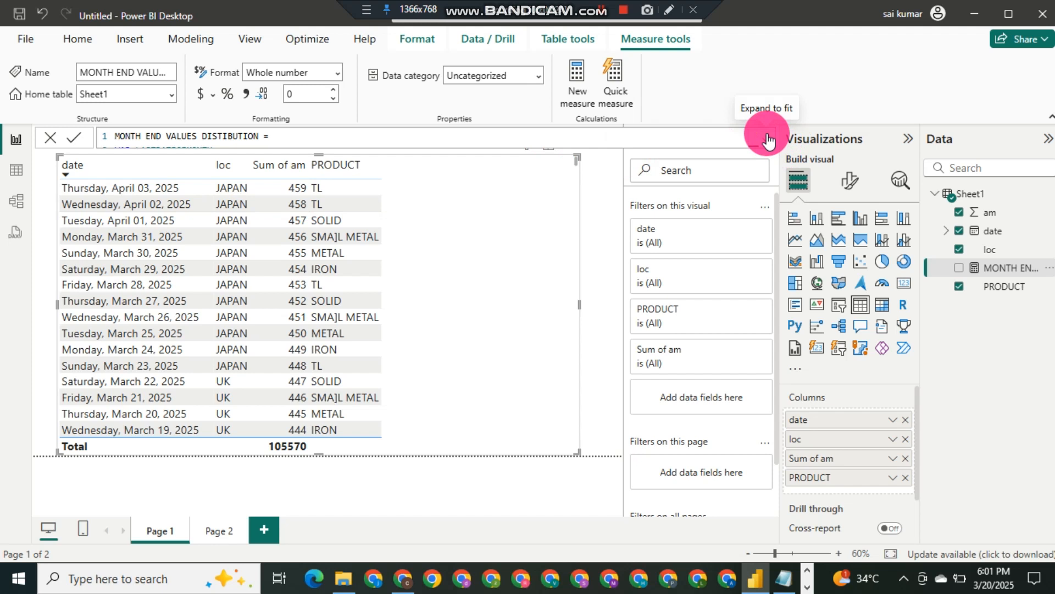
# Review the LASTDATEOFMONTH and ENDOFMONTHVALUE variables in the full MONTH END VALUES DISTIBUTION formula and add the measure to the table
pyautogui.click(768, 140)
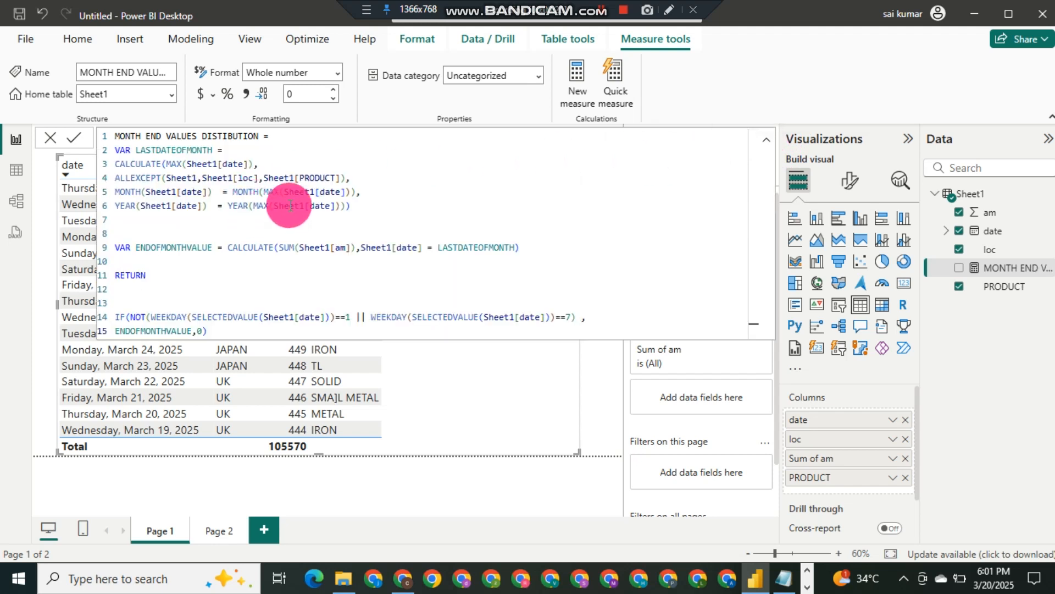
pyautogui.doubleClick(151, 151)
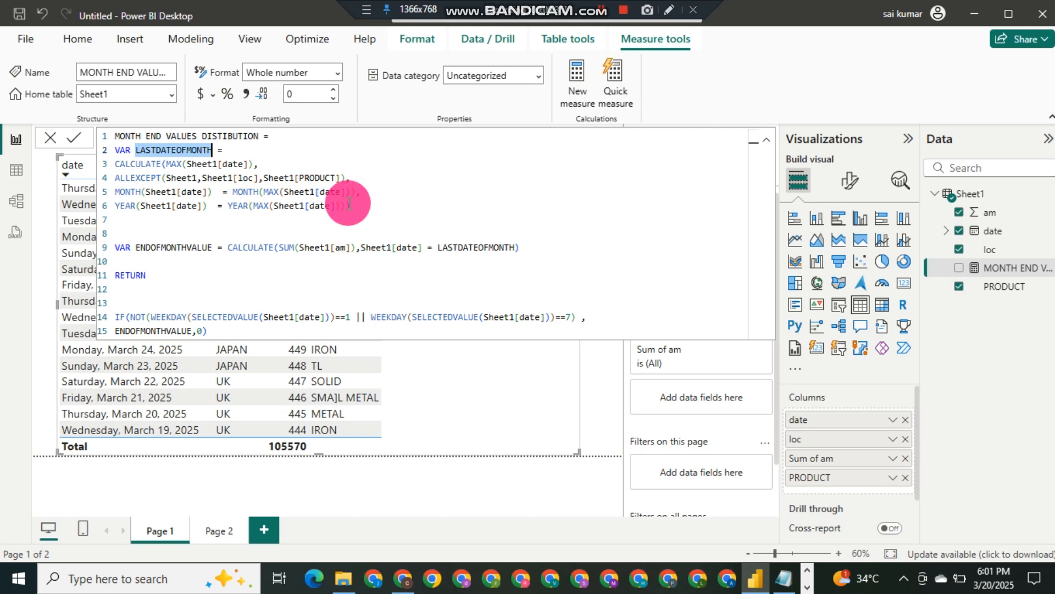
pyautogui.click(214, 178)
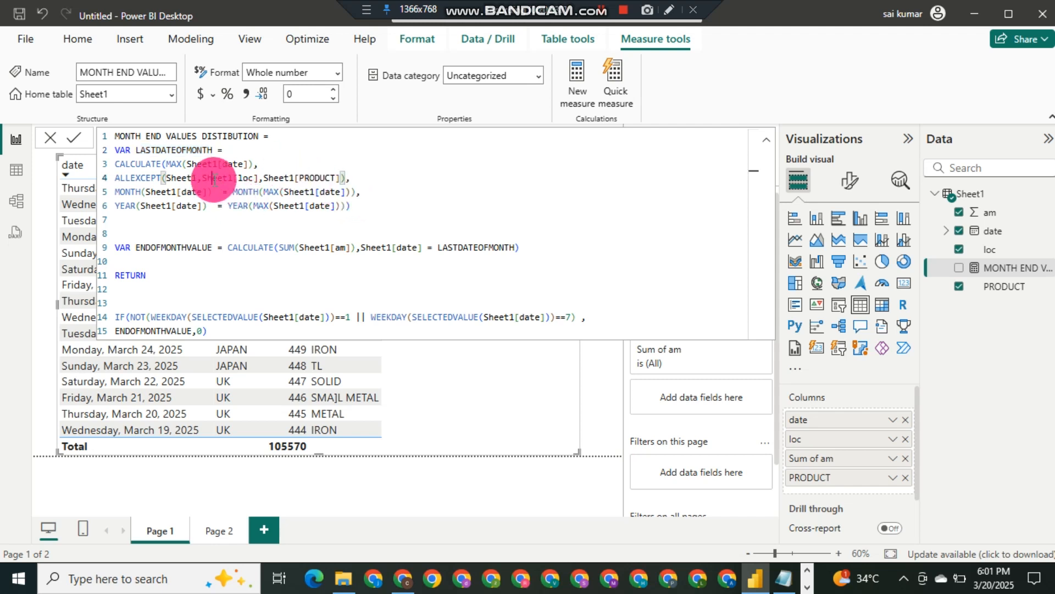
pyautogui.doubleClick(214, 179)
pyautogui.doubleClick(297, 180)
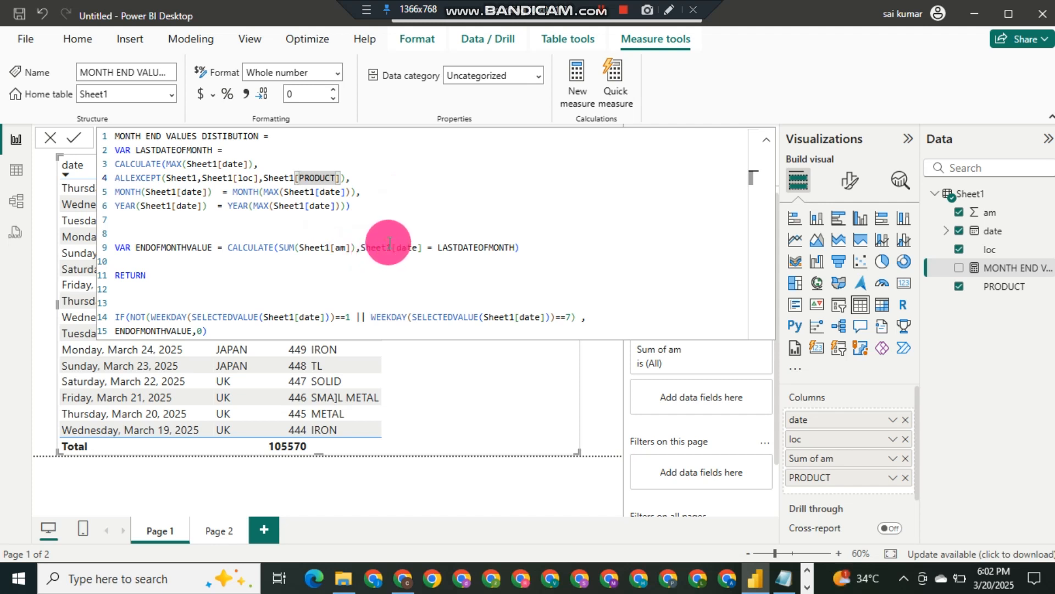
pyautogui.doubleClick(444, 248)
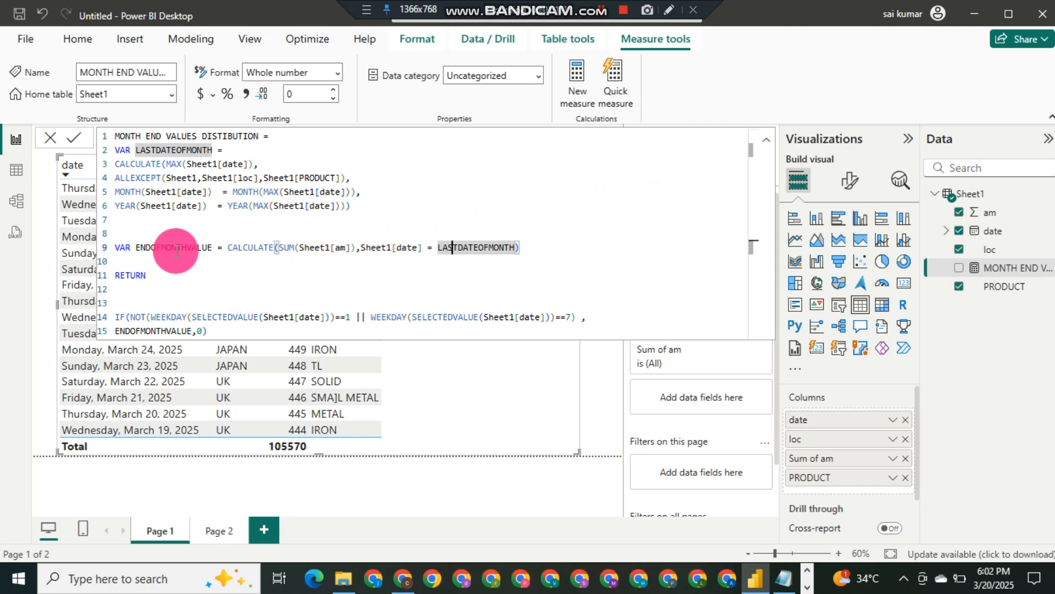
pyautogui.click(960, 268)
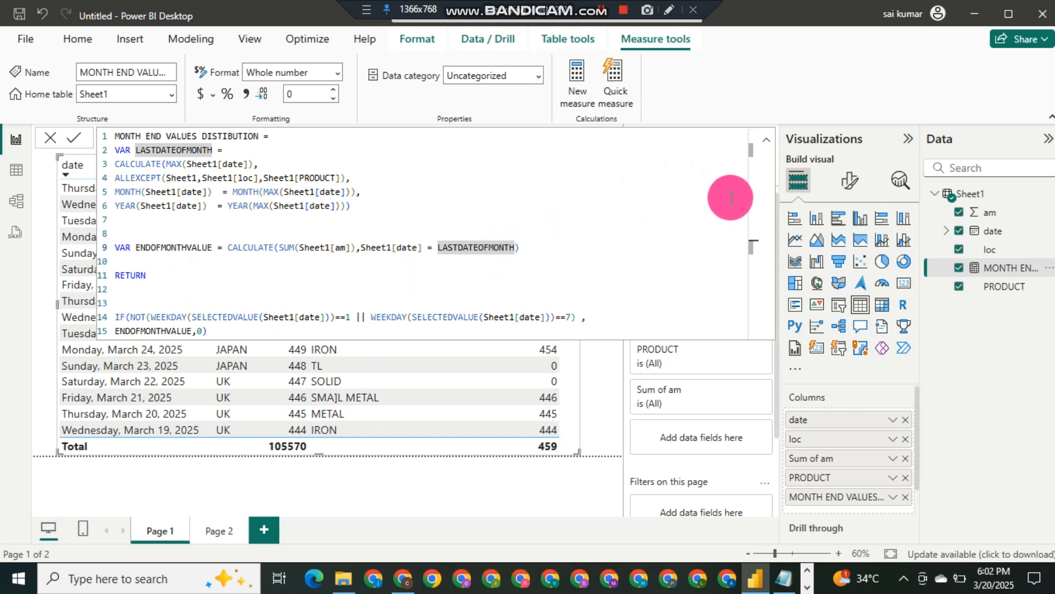
# Examine the formula's weekend condition for weekdays 1 and 7 and its ENDOFMONTHVALUE result, and collapse the formula to a single line
pyautogui.click(380, 329)
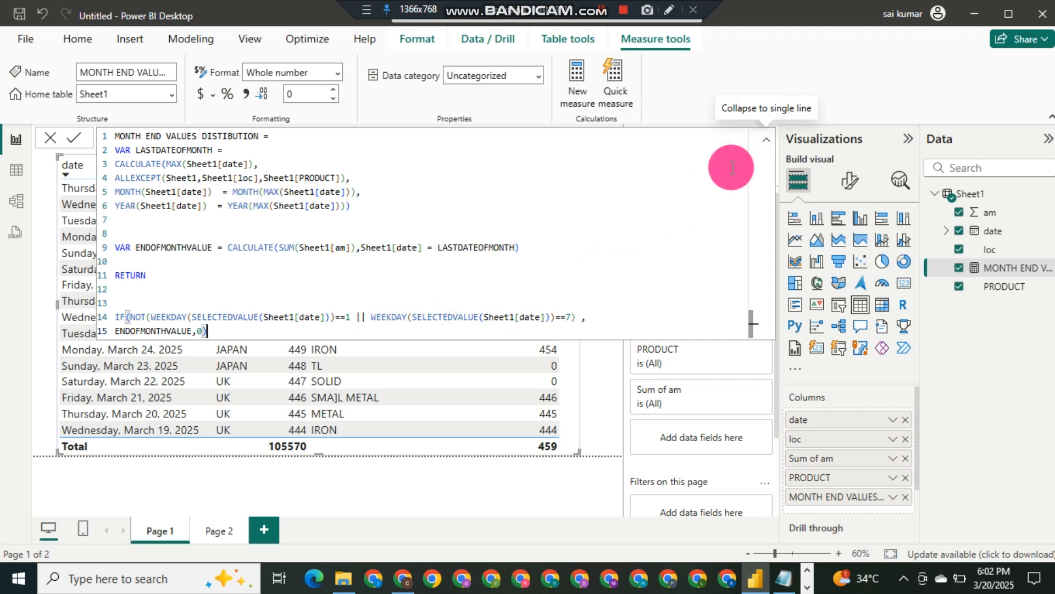
pyautogui.doubleClick(345, 317)
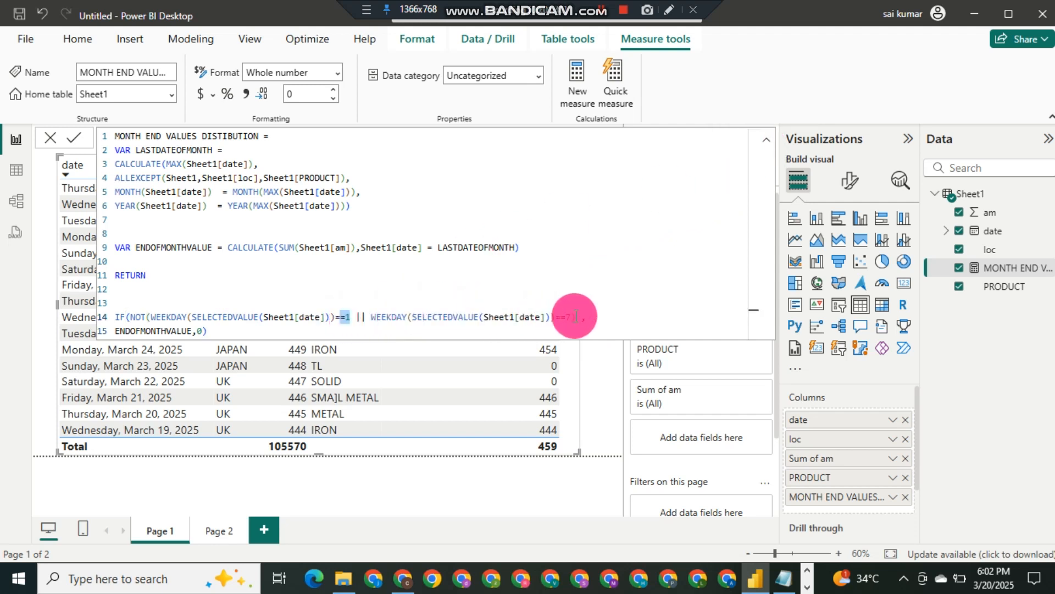
pyautogui.moveTo(575, 317); pyautogui.dragTo(563, 320)
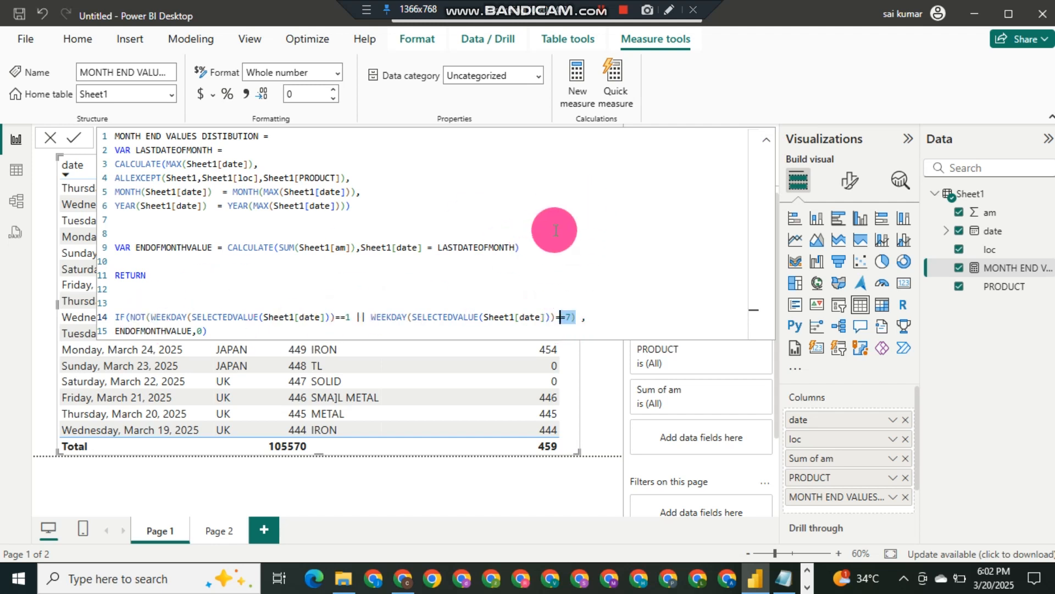
pyautogui.click(142, 330)
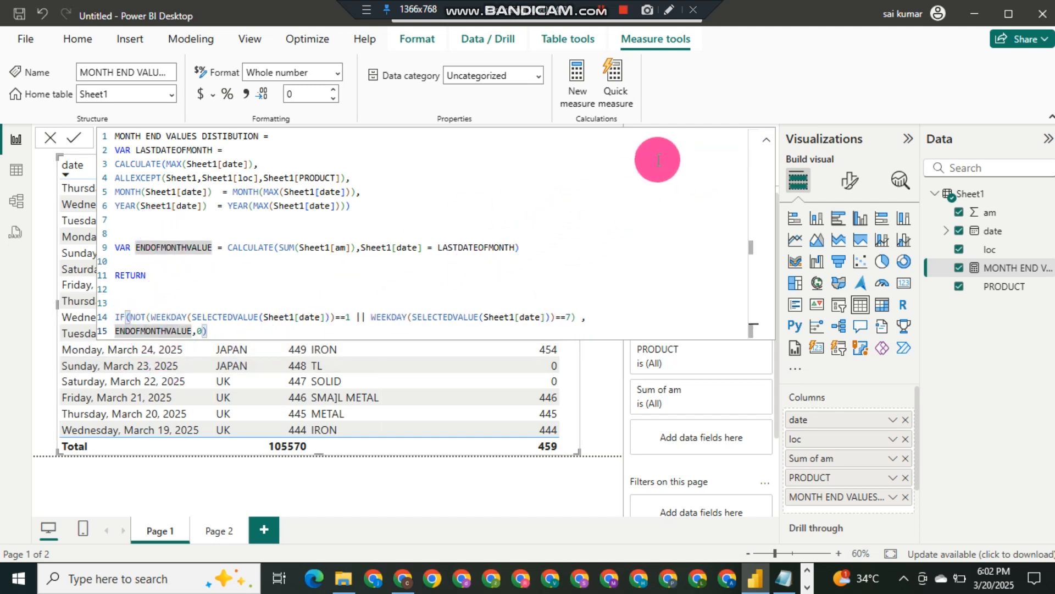
pyautogui.click(766, 148)
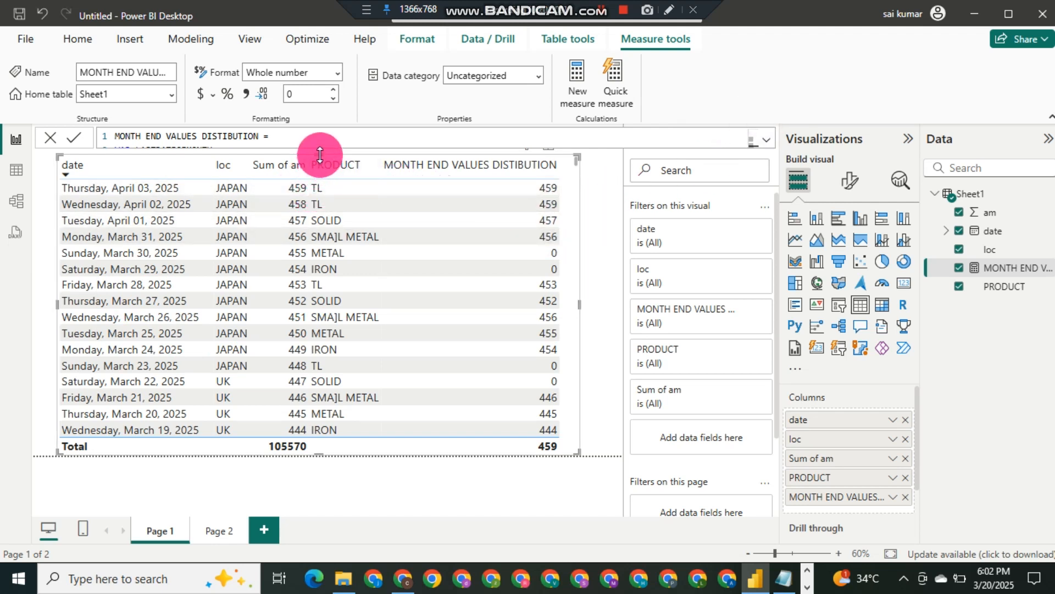
# Shorten the table from its upper edge and place a smaller PRODUCT slicer in the freed space above it
pyautogui.moveTo(319, 155); pyautogui.dragTo(319, 171)
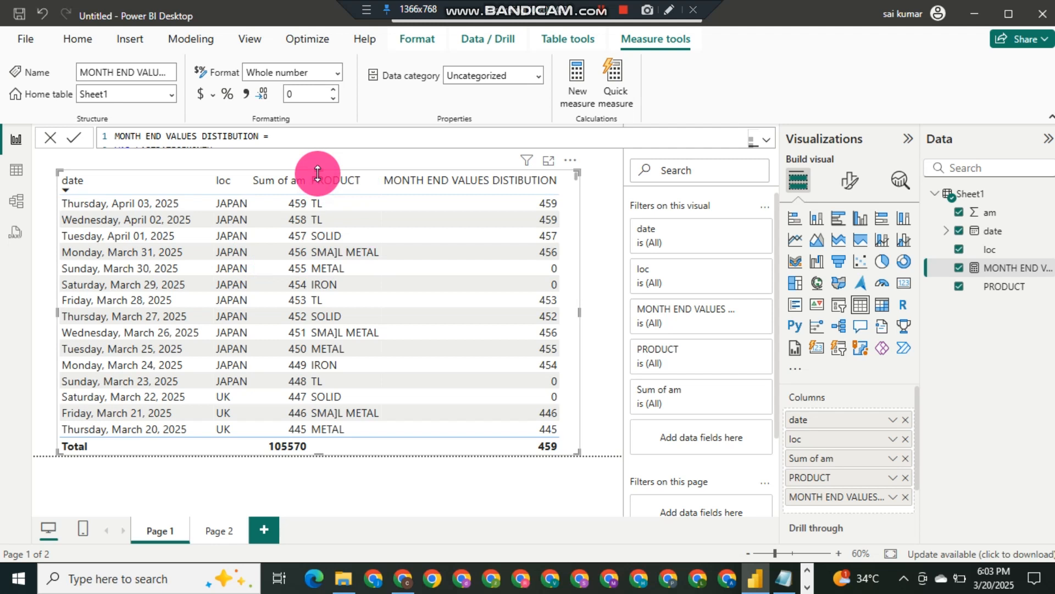
pyautogui.moveTo(318, 173); pyautogui.dragTo(328, 278)
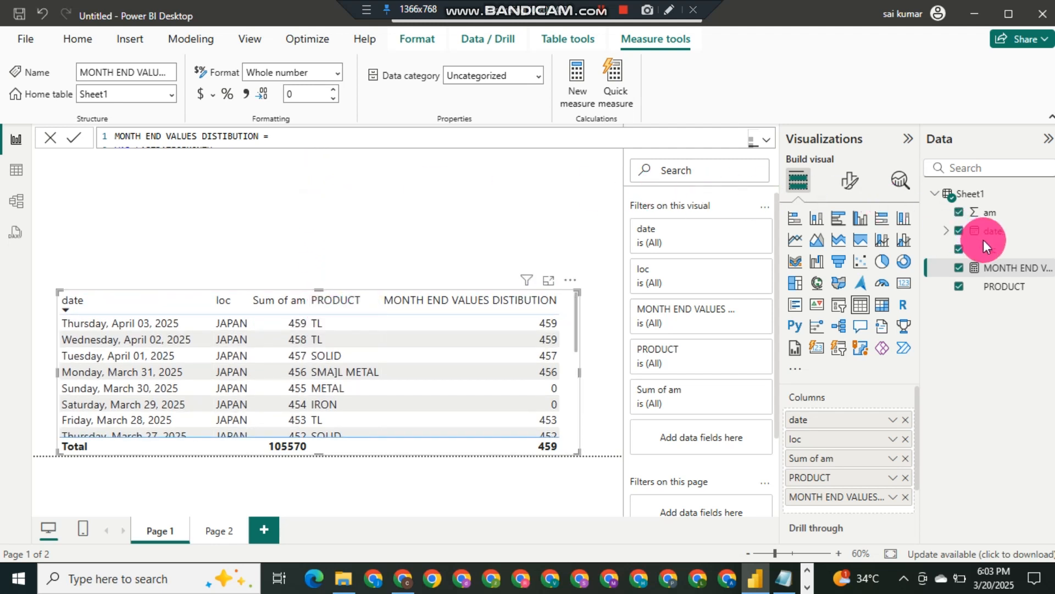
pyautogui.click(959, 287)
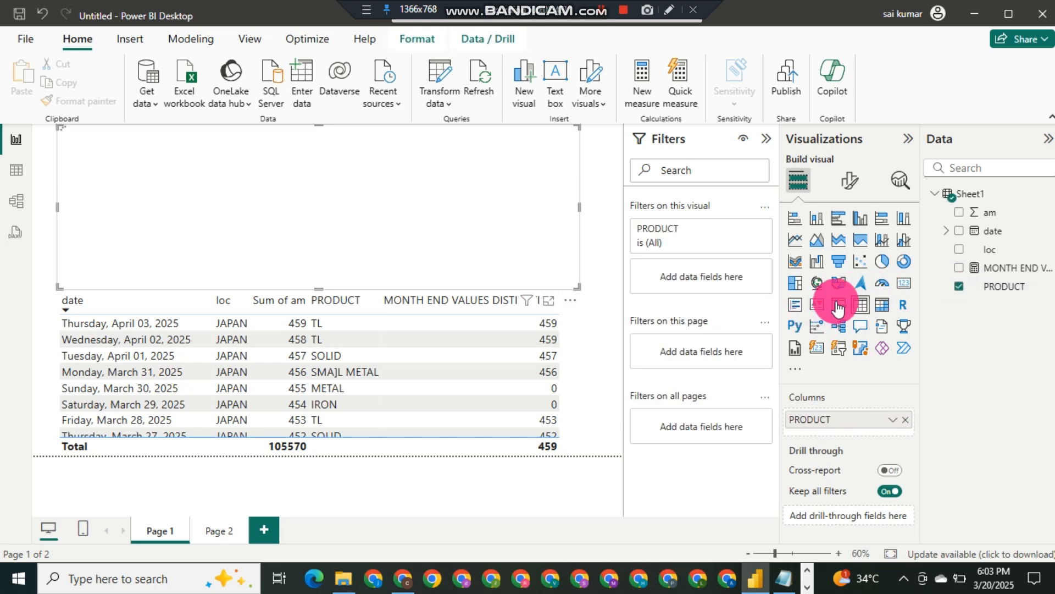
pyautogui.click(838, 308)
pyautogui.moveTo(578, 286); pyautogui.dragTo(460, 235)
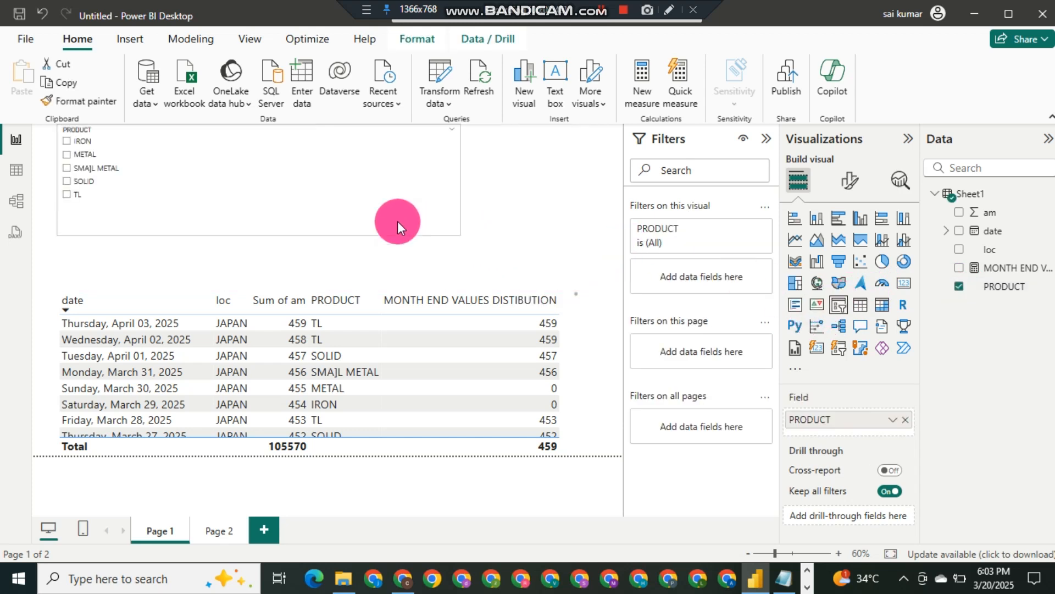
pyautogui.moveTo(157, 134); pyautogui.dragTo(439, 146)
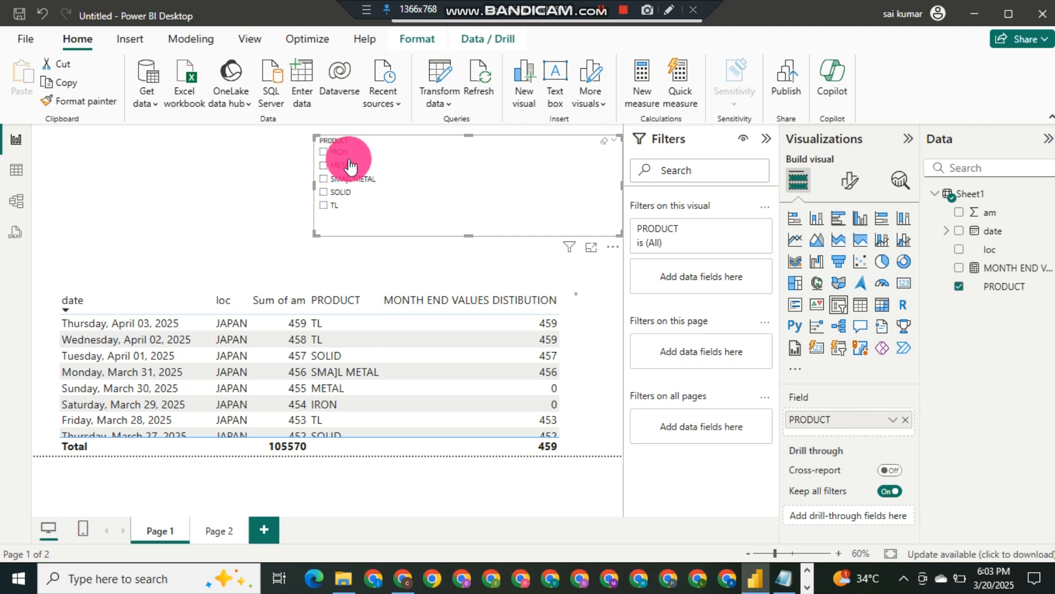
# Filter the table to SMA]L METAL with the slicer and extend the table upward to just below the slicer
pyautogui.click(338, 179)
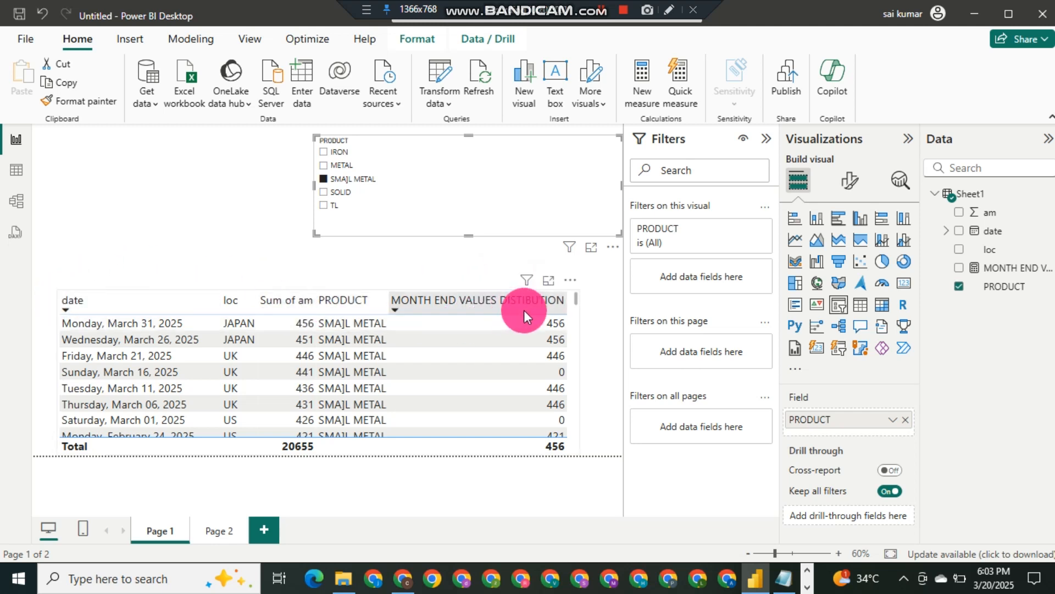
pyautogui.click(582, 302)
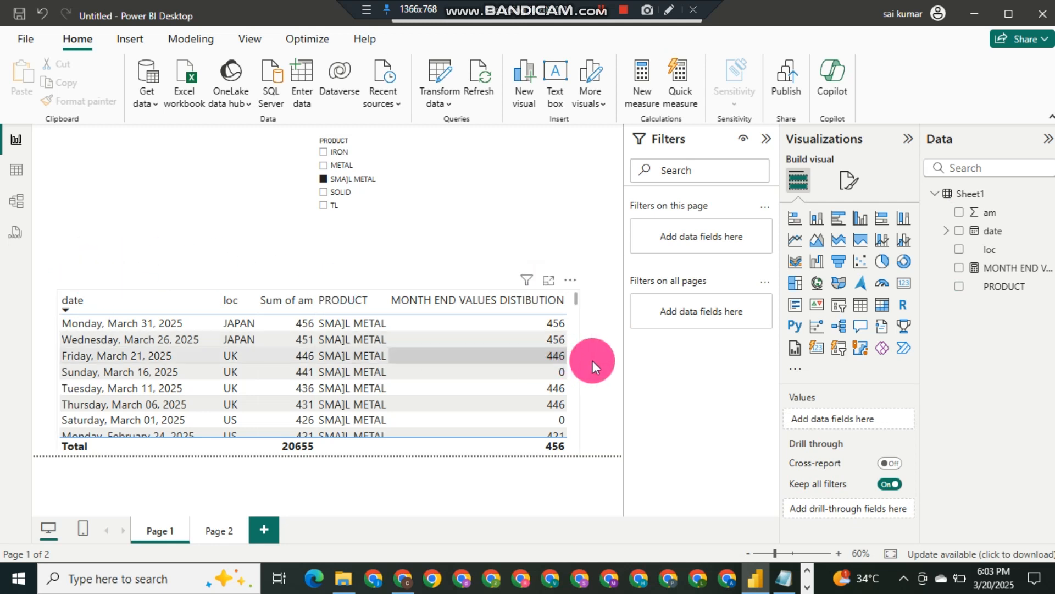
pyautogui.click(572, 333)
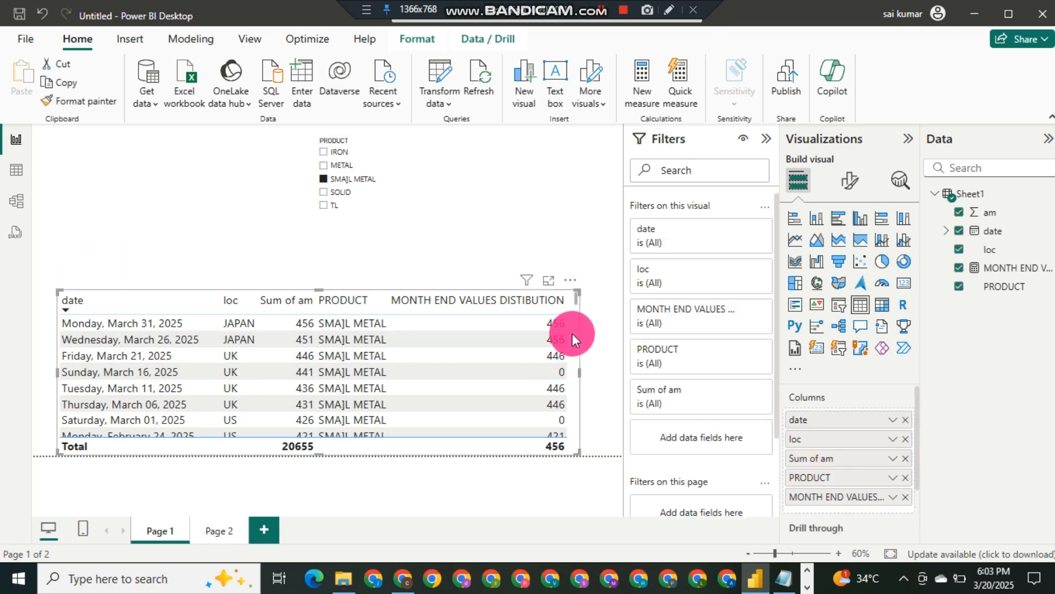
pyautogui.moveTo(319, 288); pyautogui.dragTo(323, 239)
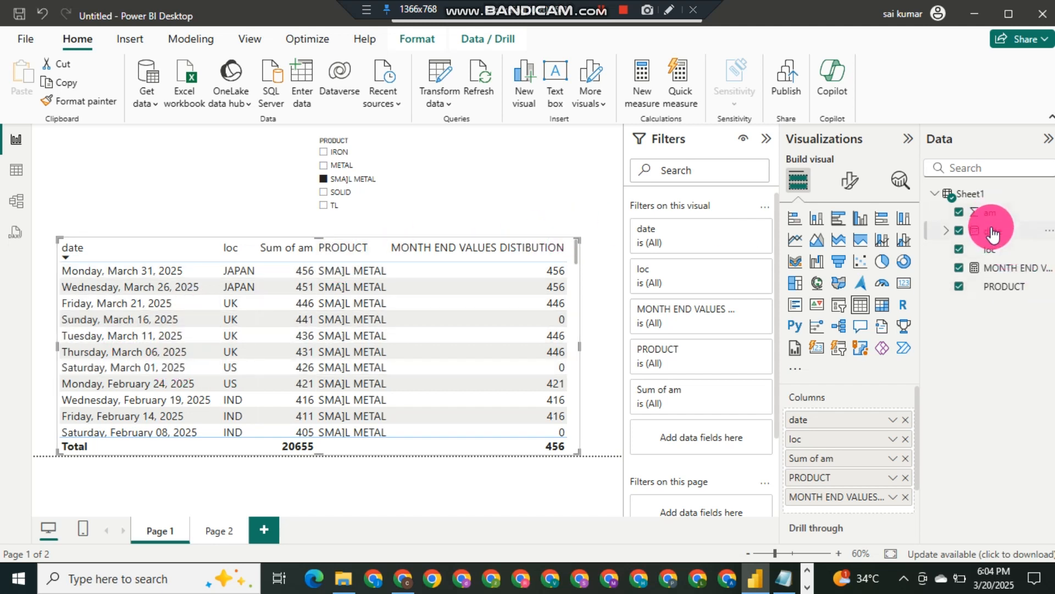
# Set the date column's format to 2001-03-14 (yyyy-mm-dd) and sort the table by date with the newest first
pyautogui.click(993, 234)
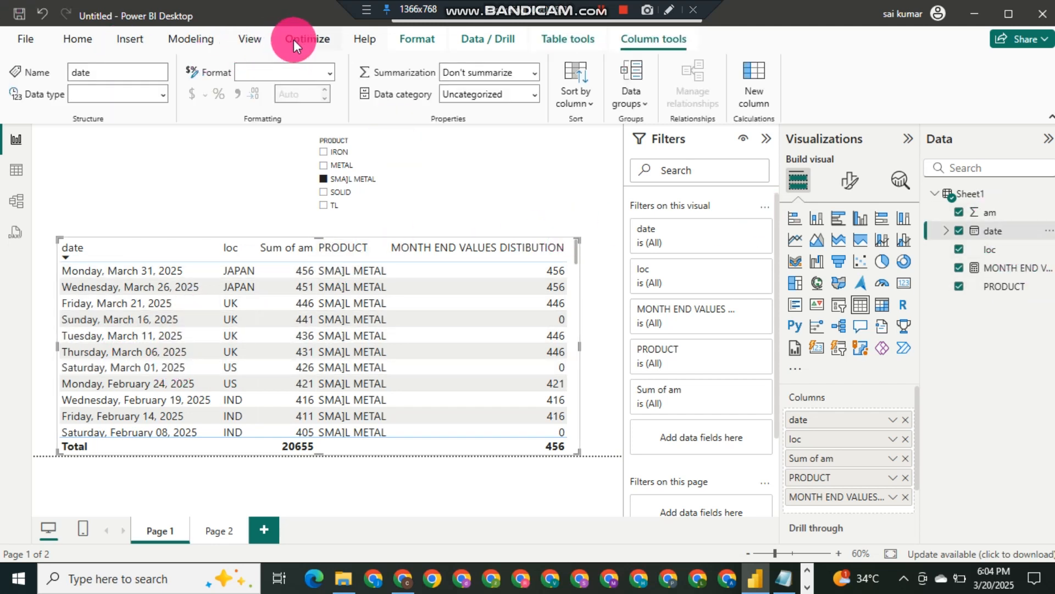
pyautogui.click(329, 71)
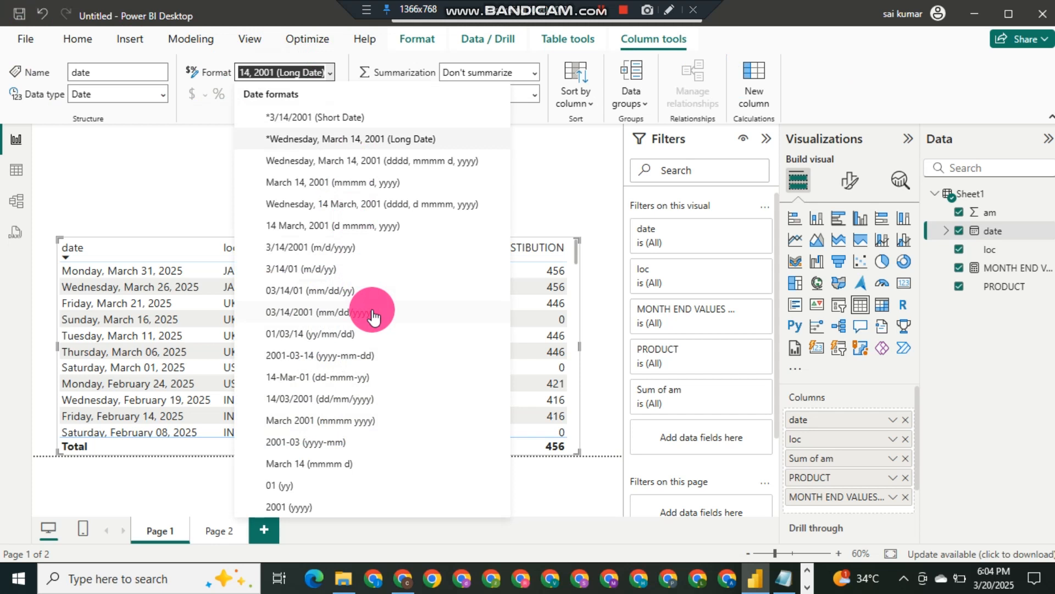
pyautogui.click(369, 355)
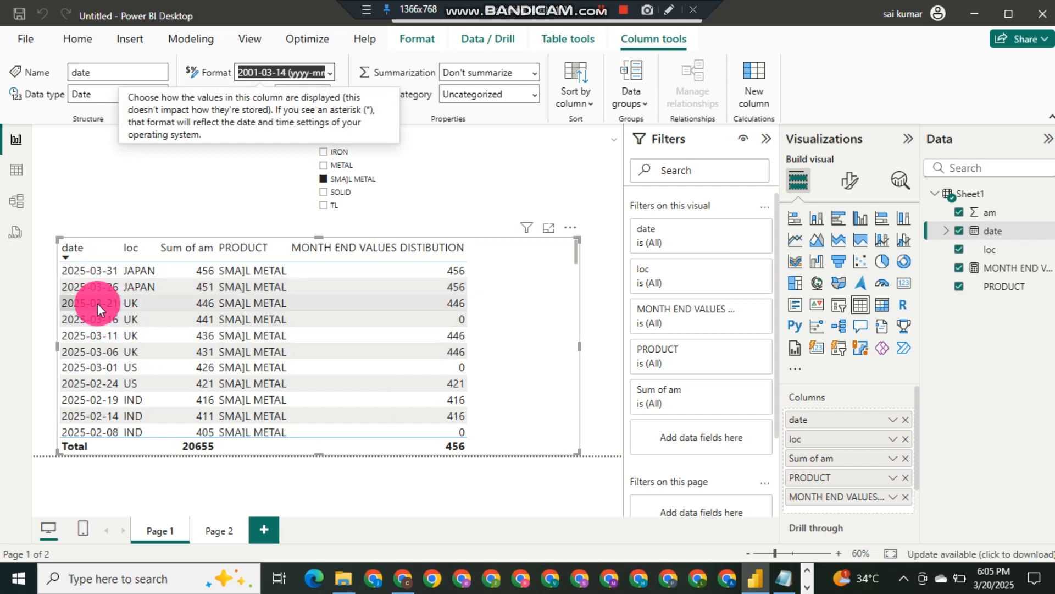
pyautogui.click(84, 250)
pyautogui.click(83, 250)
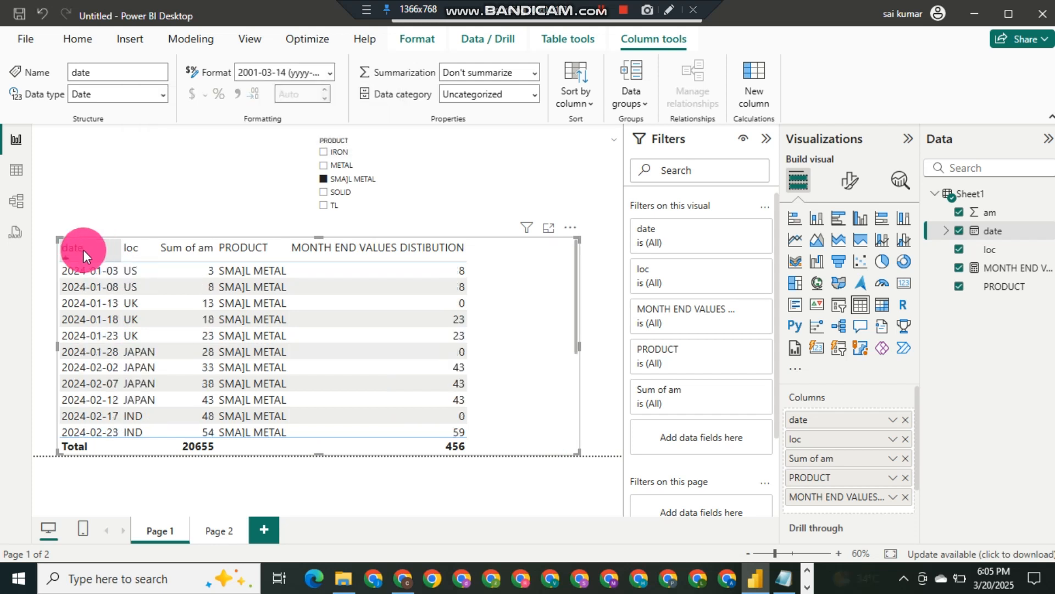
pyautogui.click(83, 250)
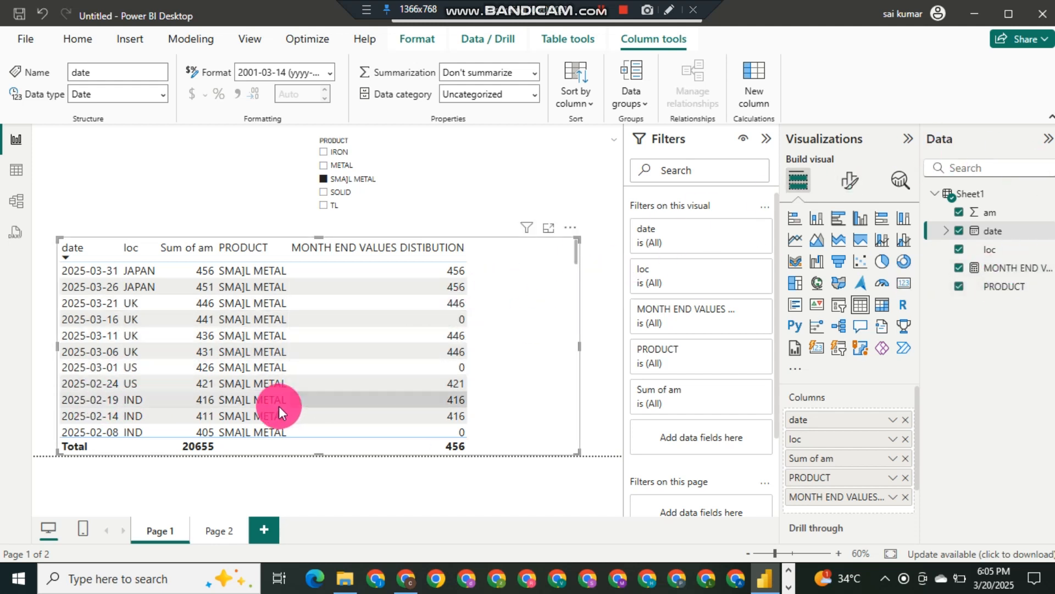
# Check the filtered month-end values for earlier dates and clear the SMA]L METAL selection in the product slicer
pyautogui.scroll(-10, 284, 384)
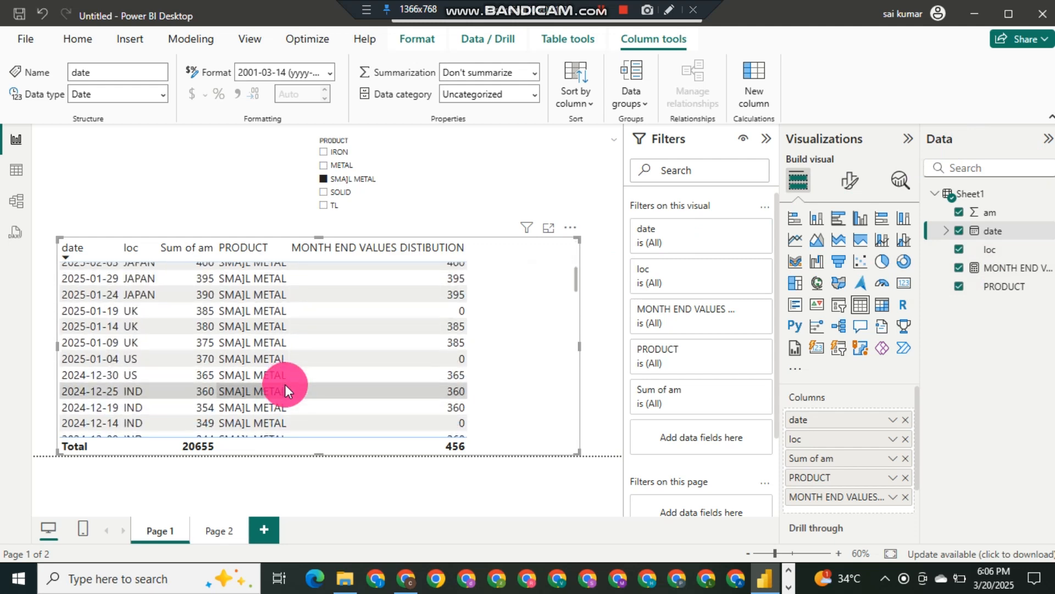
pyautogui.scroll(5, 285, 384)
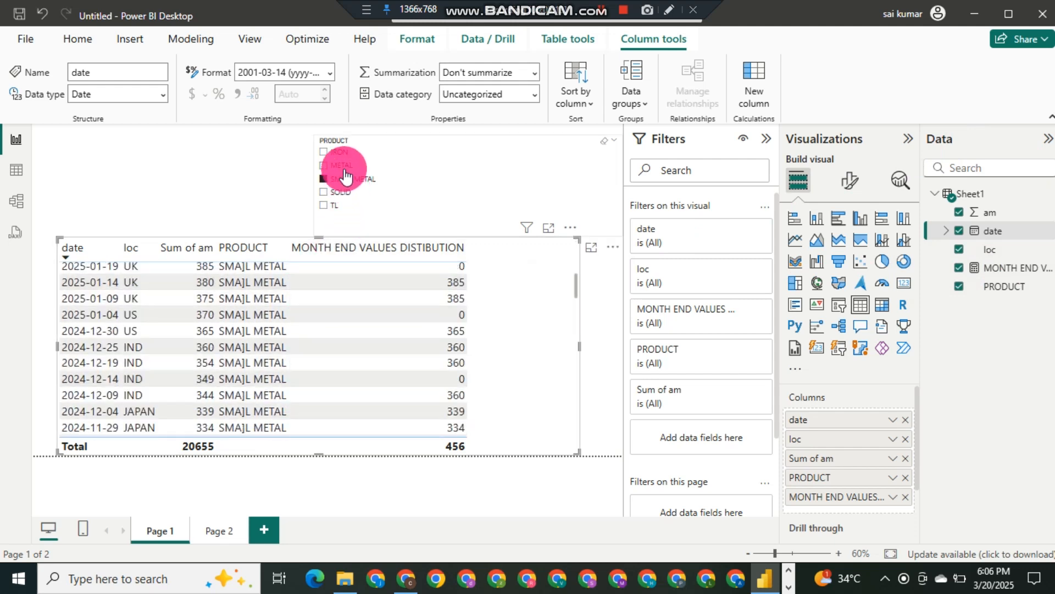
pyautogui.click(341, 188)
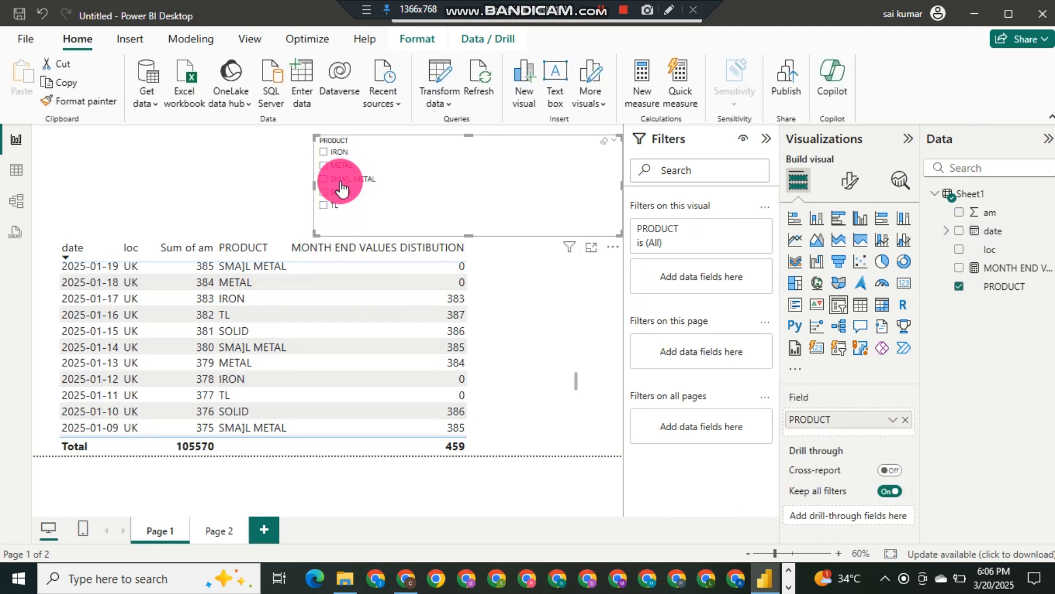
# Examine the month-end values of all products by date and location, from March back to January 2025
pyautogui.scroll(5, 329, 348)
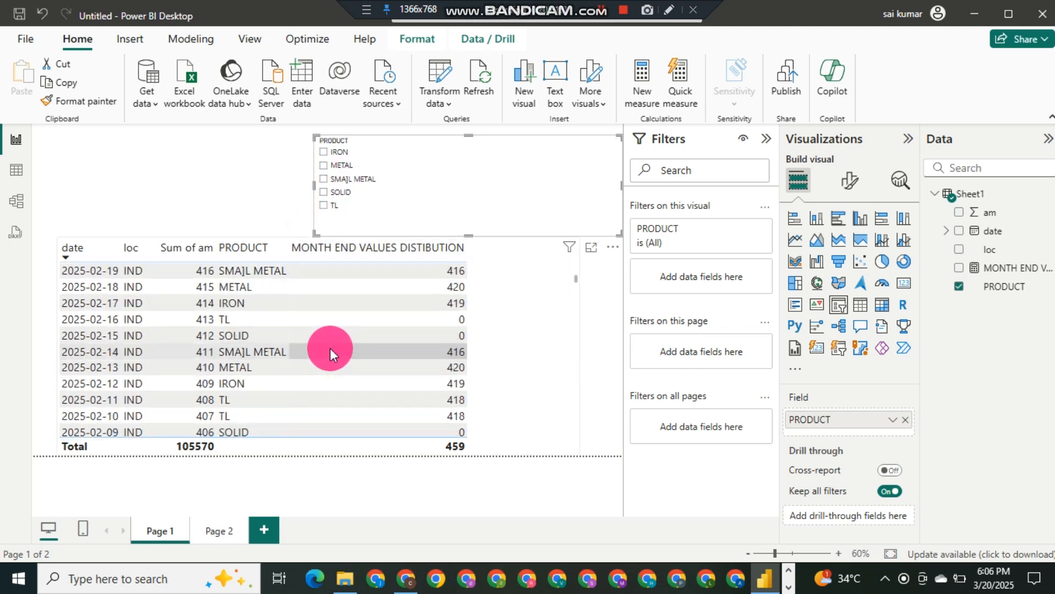
pyautogui.scroll(1, 329, 348)
pyautogui.scroll(-5, 330, 347)
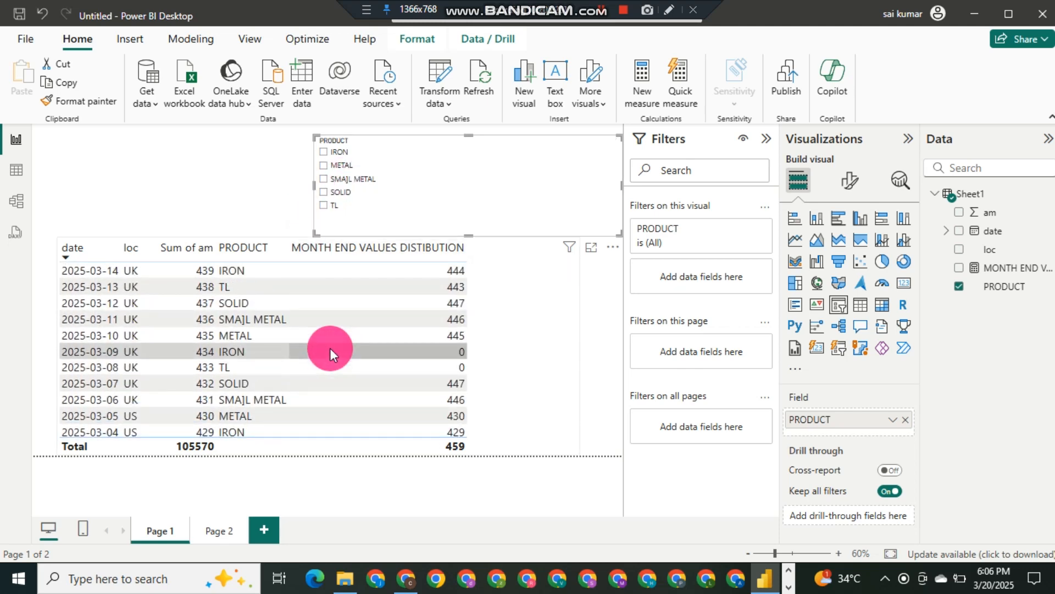
pyautogui.scroll(-3, 329, 348)
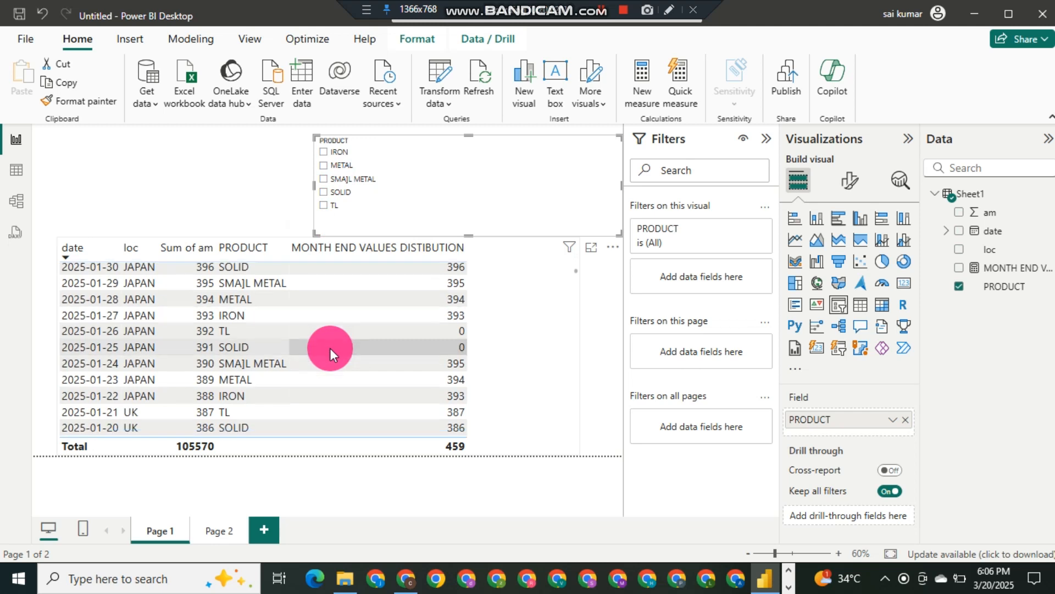
pyautogui.scroll(-2, 319, 350)
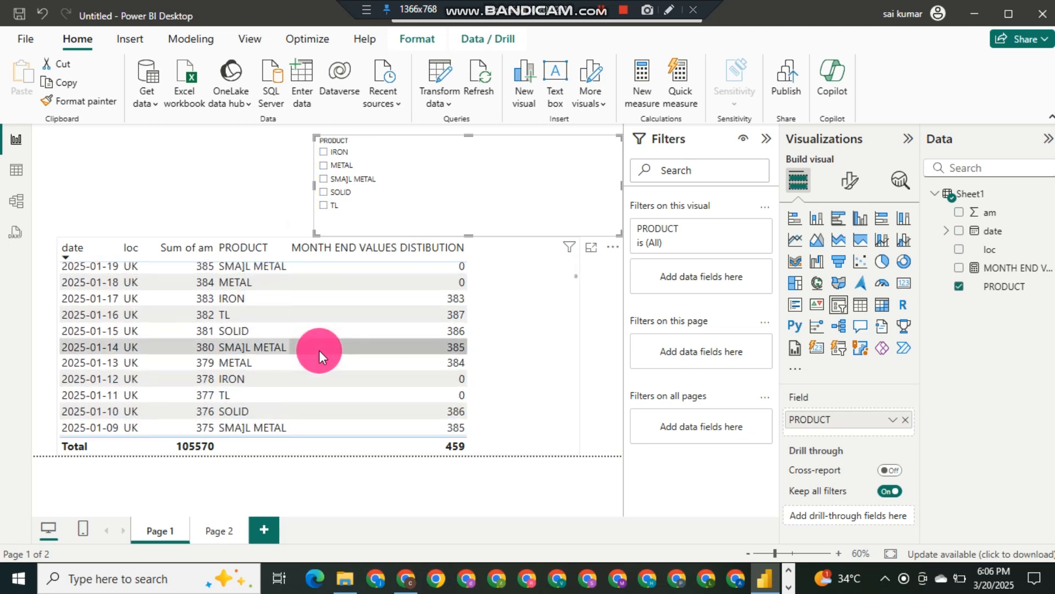
pyautogui.scroll(-2, 226, 392)
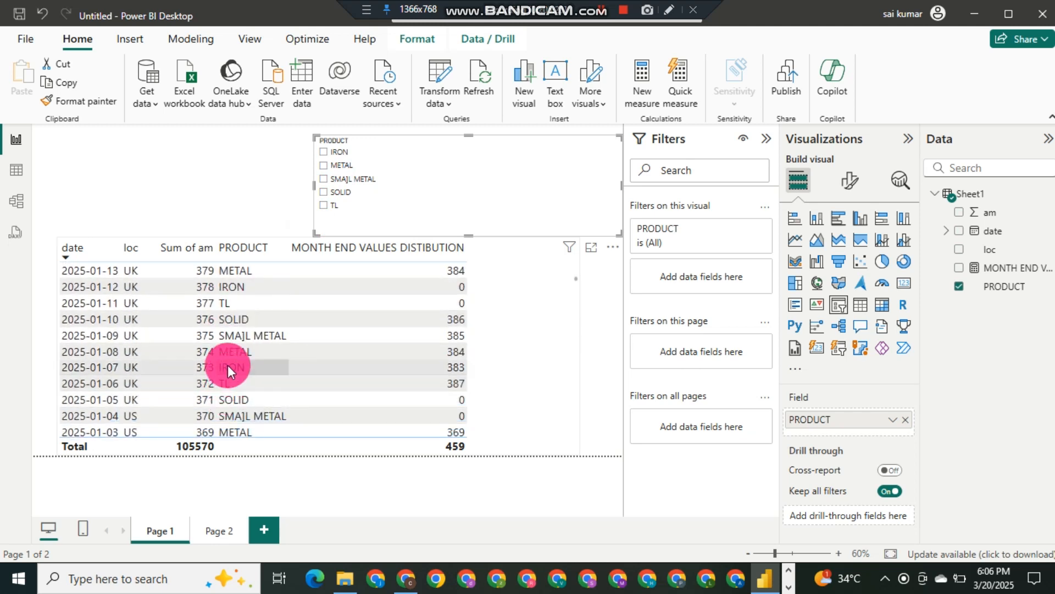
pyautogui.scroll(2, 227, 365)
pyautogui.scroll(2, 119, 351)
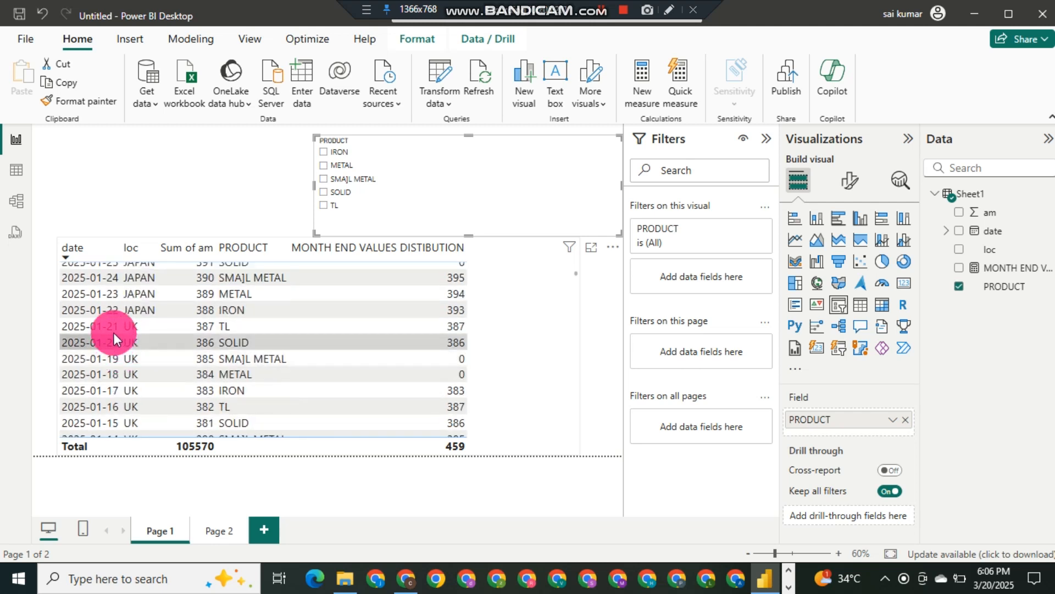
pyautogui.click(121, 327)
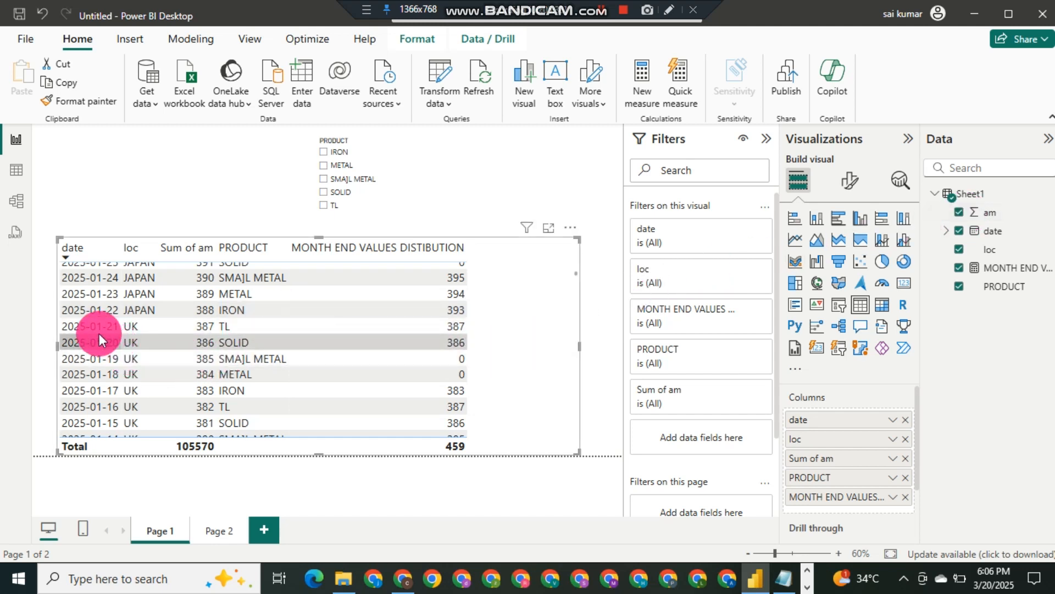
# Compare the month-end values with the daily amounts per product for JAPAN and UK, from early February back to early January 2025
pyautogui.scroll(2, 94, 328)
pyautogui.scroll(3, 94, 328)
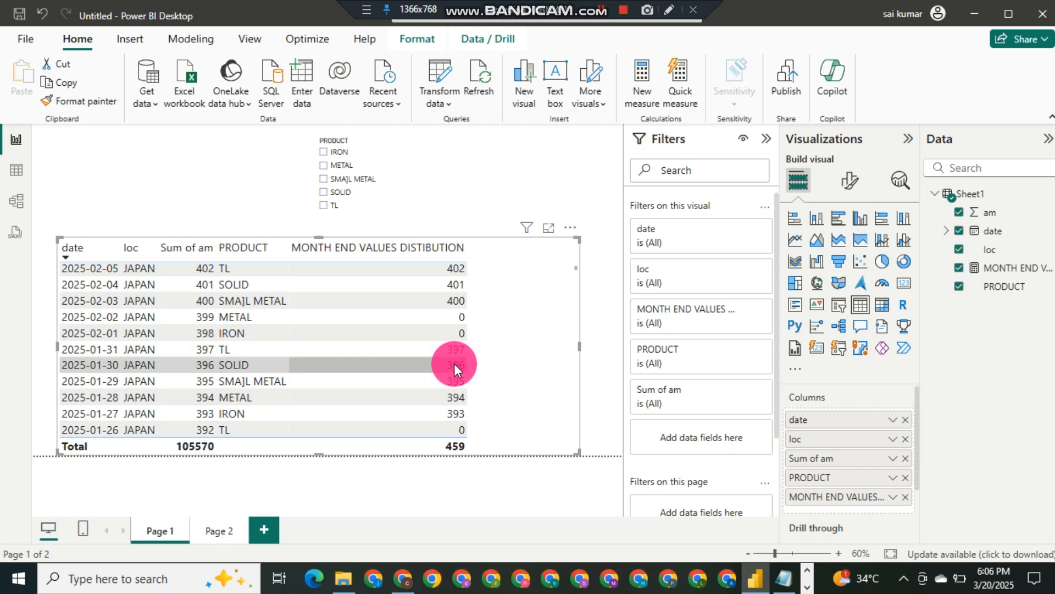
pyautogui.scroll(-3, 455, 364)
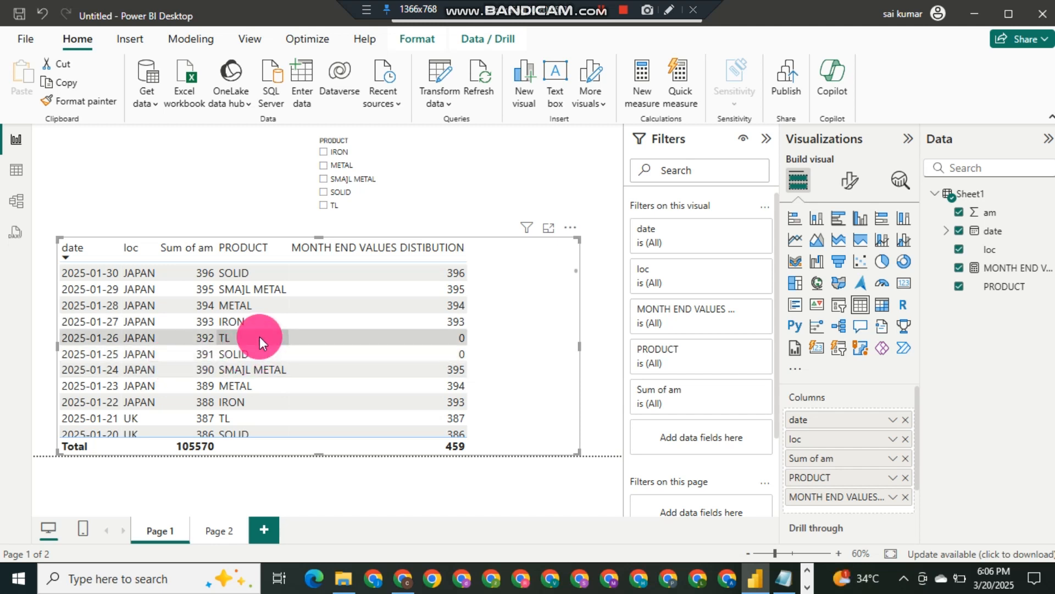
pyautogui.scroll(1, 259, 336)
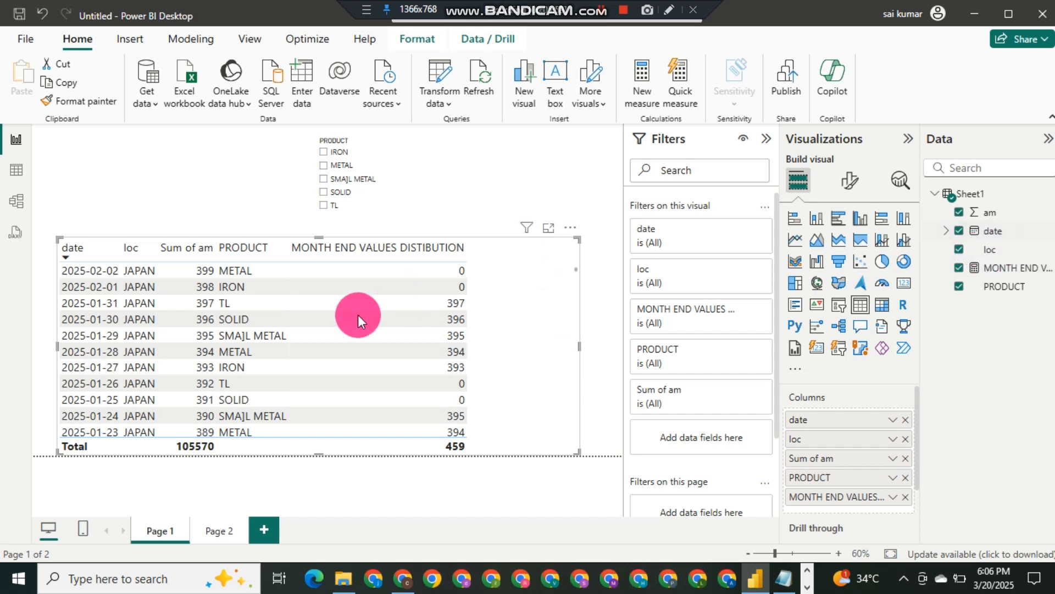
pyautogui.scroll(-1, 165, 375)
pyautogui.scroll(-1, 236, 387)
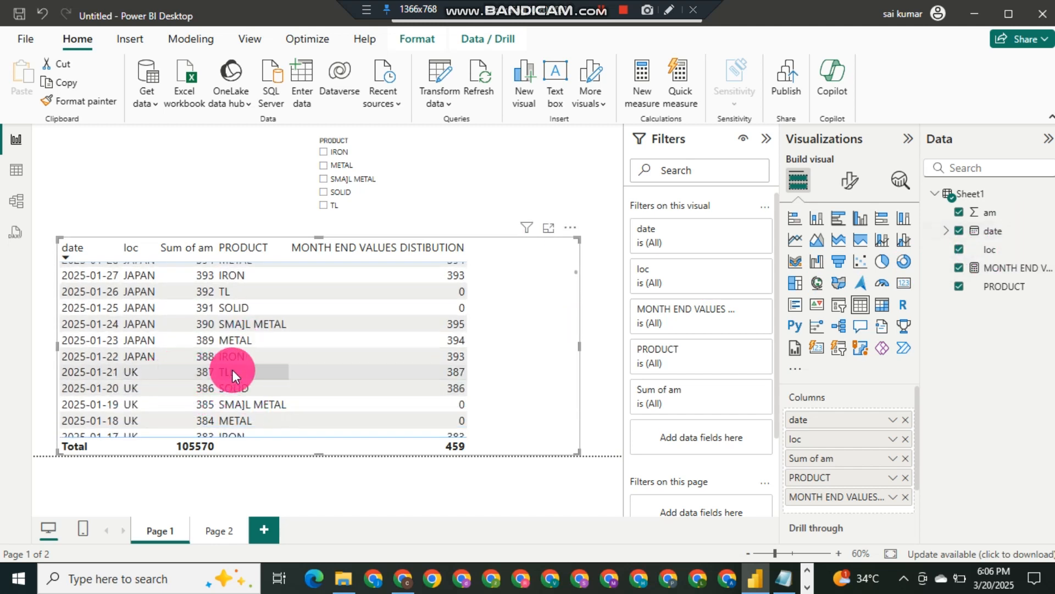
pyautogui.scroll(-1, 232, 369)
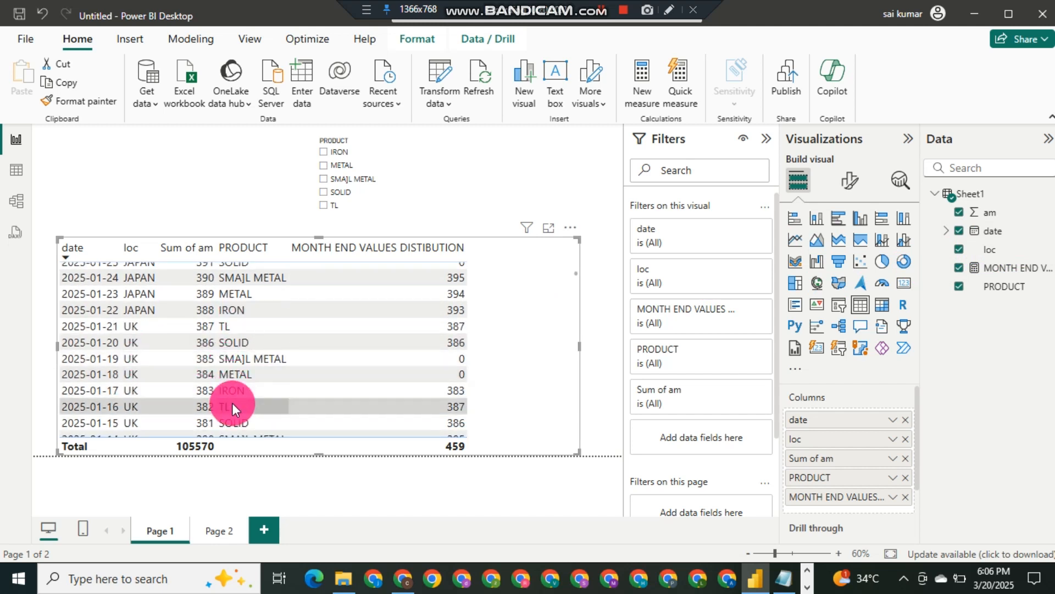
pyautogui.scroll(-1, 231, 402)
pyautogui.scroll(-1, 228, 379)
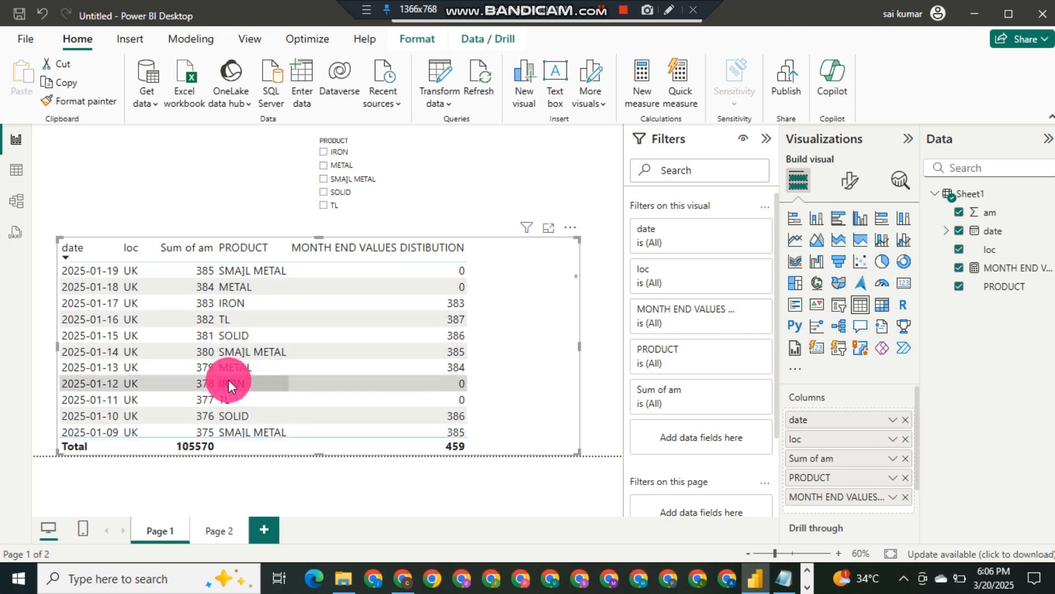
pyautogui.scroll(-1, 229, 379)
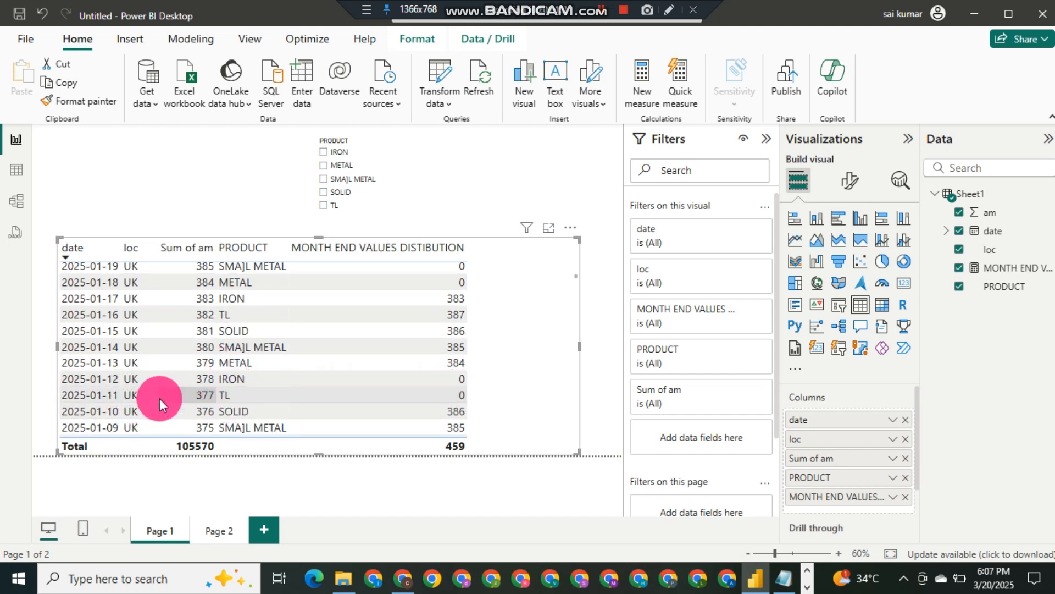
pyautogui.scroll(-5, 97, 400)
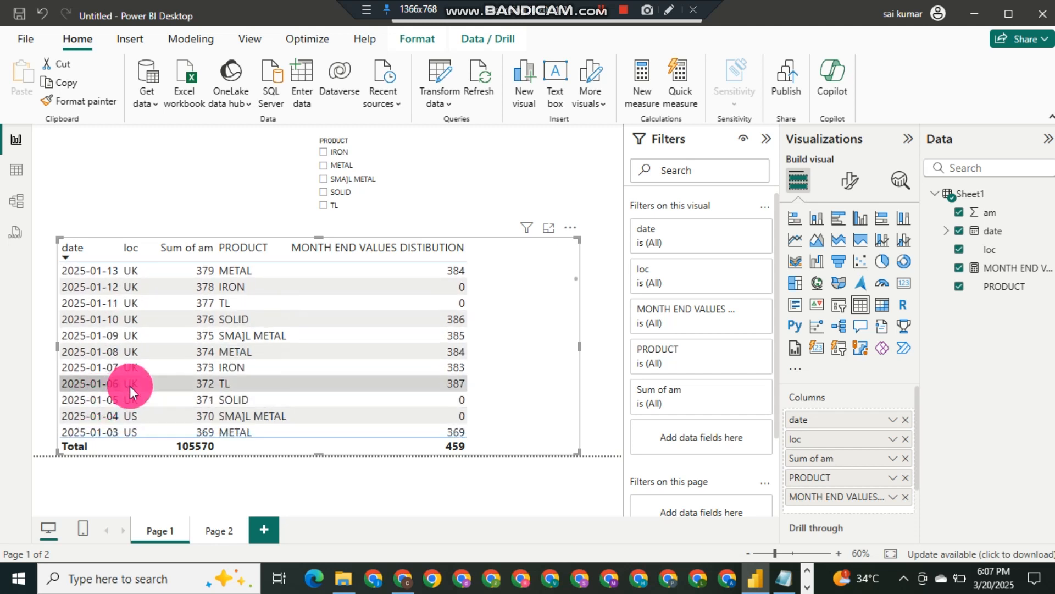